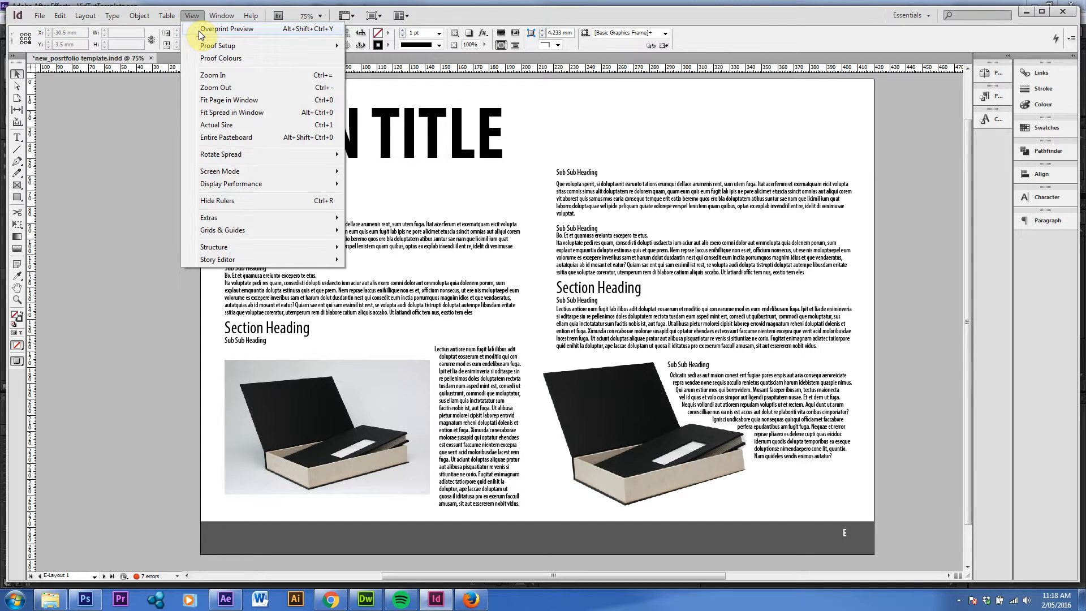
# Toggle Overprint Preview on and off, and switch the spread to normal view with frame edges and guides shown
pyautogui.click(199, 31)
pyautogui.click(189, 17)
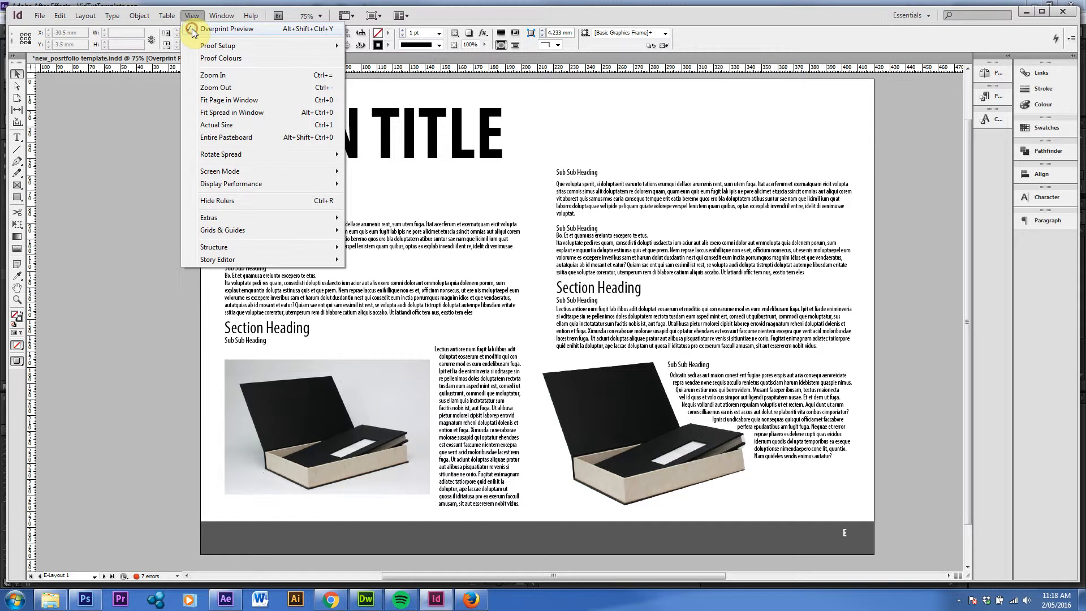
pyautogui.click(192, 32)
pyautogui.click(112, 198)
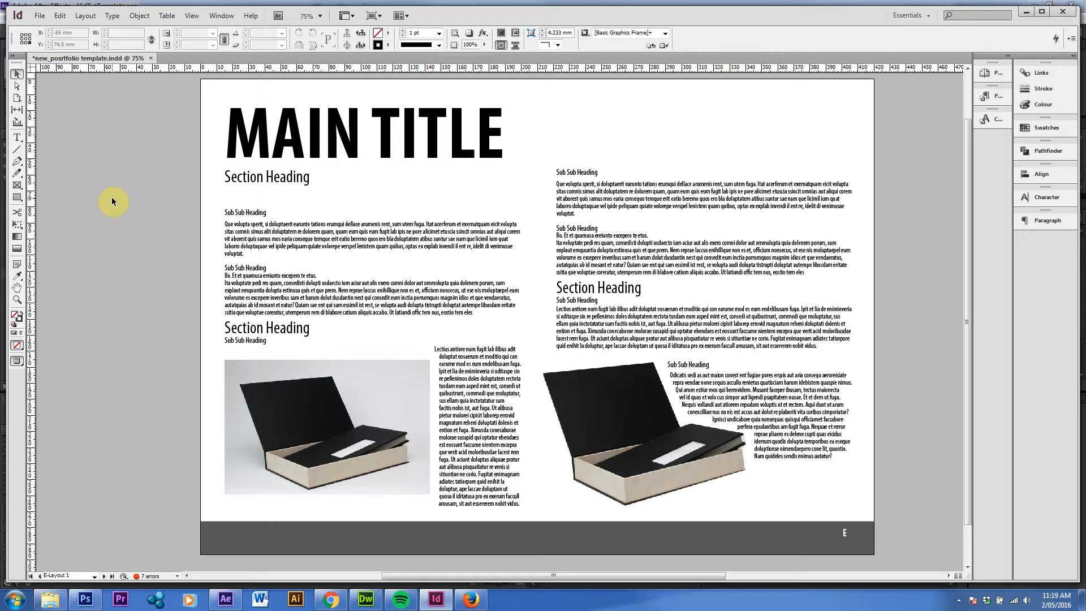
pyautogui.press('w')
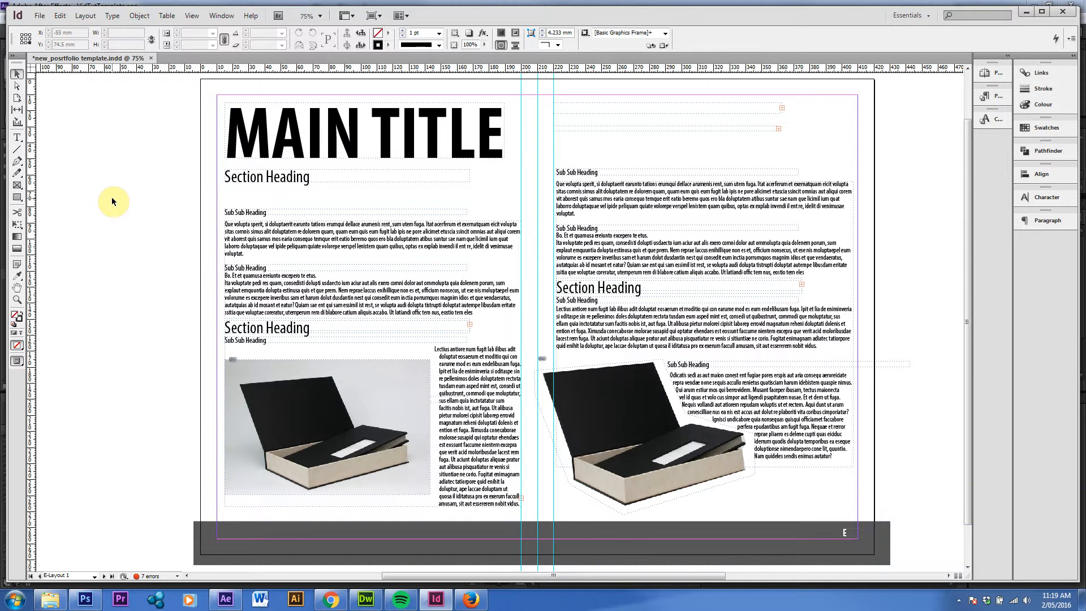
# Select the left-page image and MAIN TITLE frames in turn, try shifting the left page's column guide, and undo it
pyautogui.click(461, 180)
pyautogui.click(328, 426)
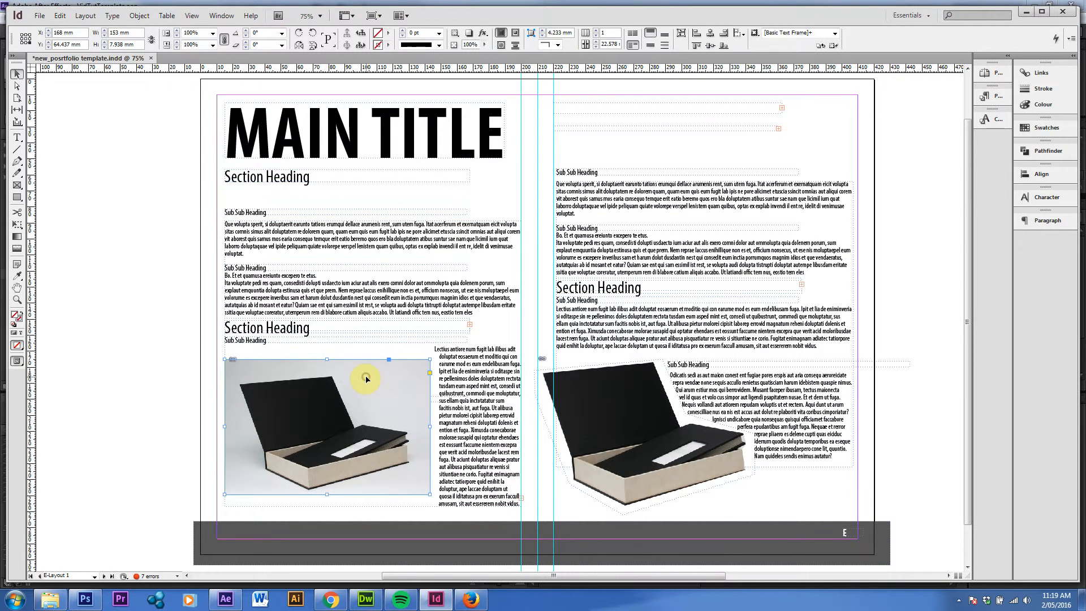
pyautogui.click(478, 546)
pyautogui.click(490, 118)
pyautogui.moveTo(520, 87); pyautogui.dragTo(579, 89)
pyautogui.hotkey('ctrl', 'z')
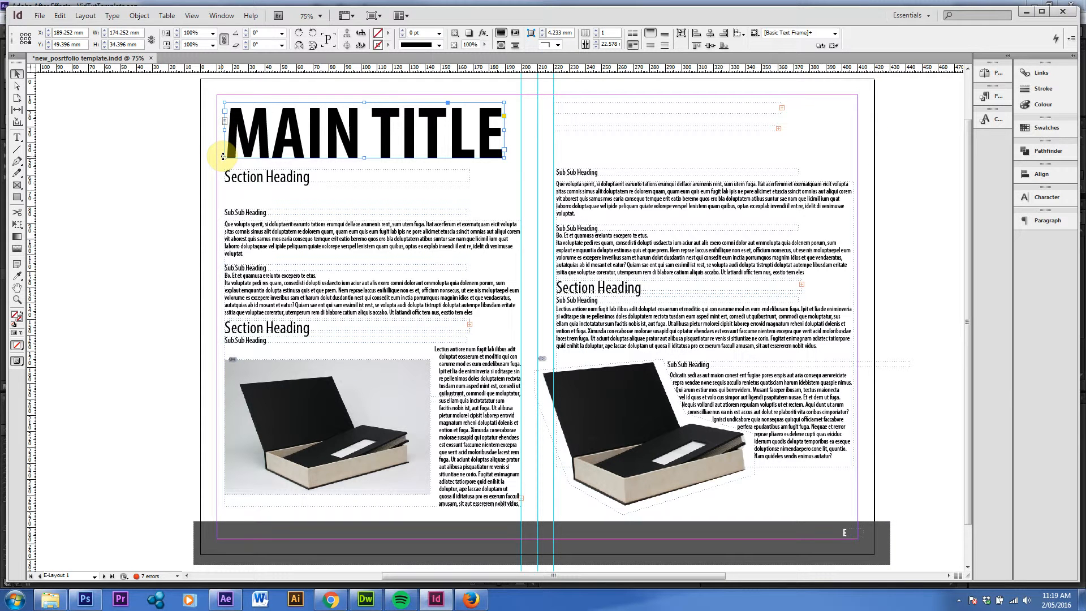
# Select the right-page body text frame together with the top Sub Sub Heading frame and clear the selection
pyautogui.click(708, 246)
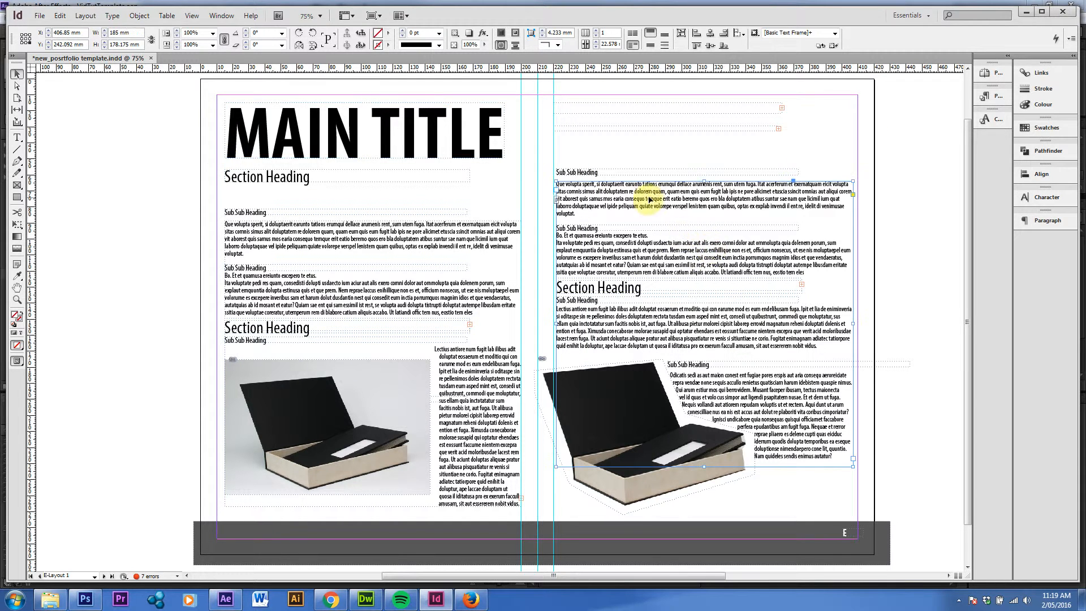
pyautogui.click(586, 173)
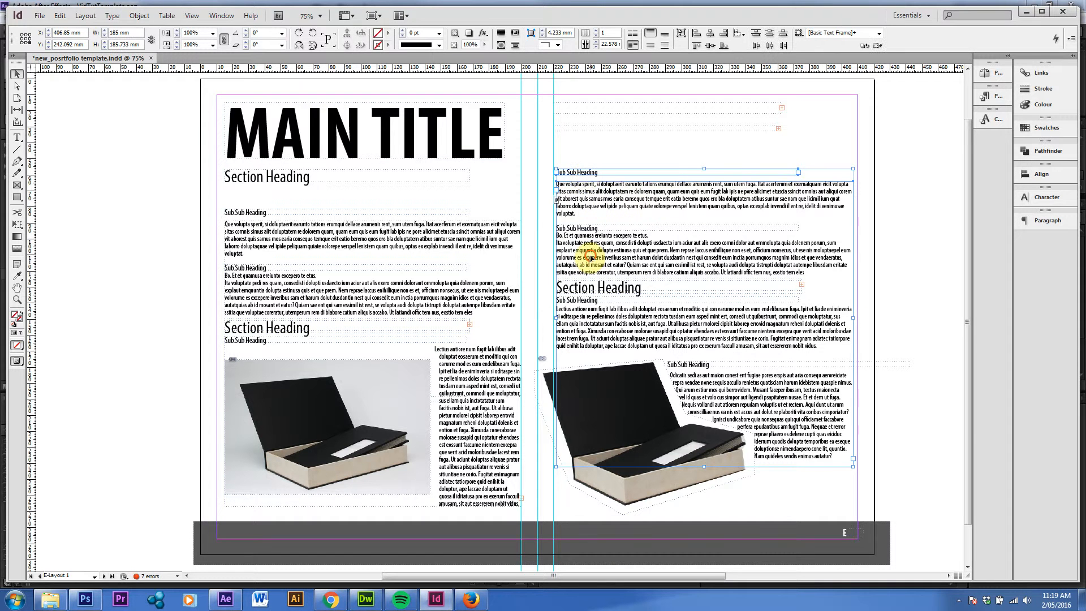
pyautogui.keyDown('shift'); pyautogui.click(587, 336); pyautogui.keyUp('shift')
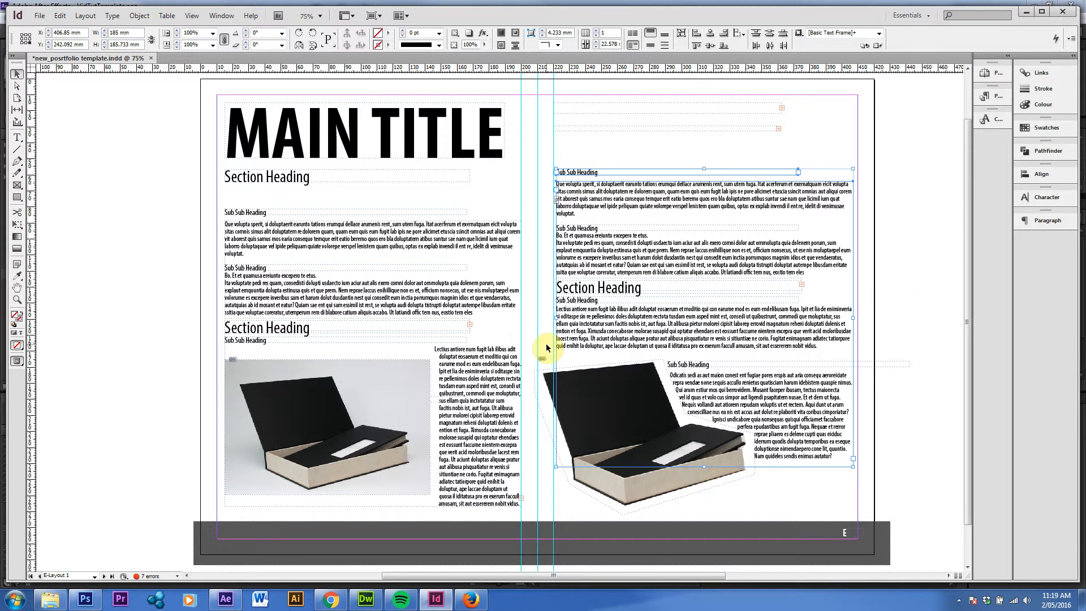
pyautogui.click(878, 271)
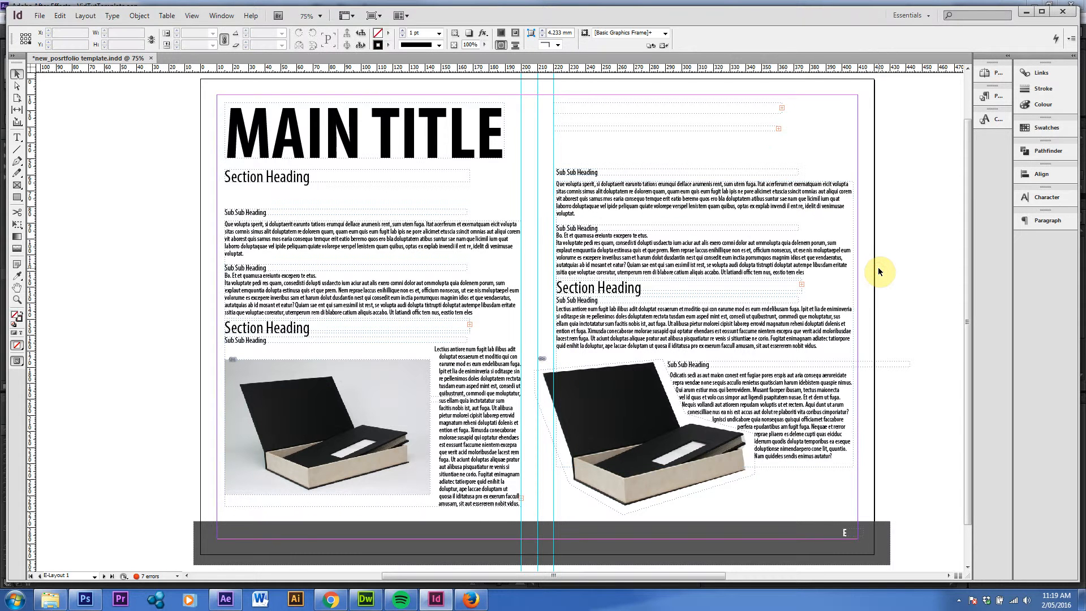
pyautogui.moveTo(571, 145); pyautogui.dragTo(490, 177)
pyautogui.click(586, 148)
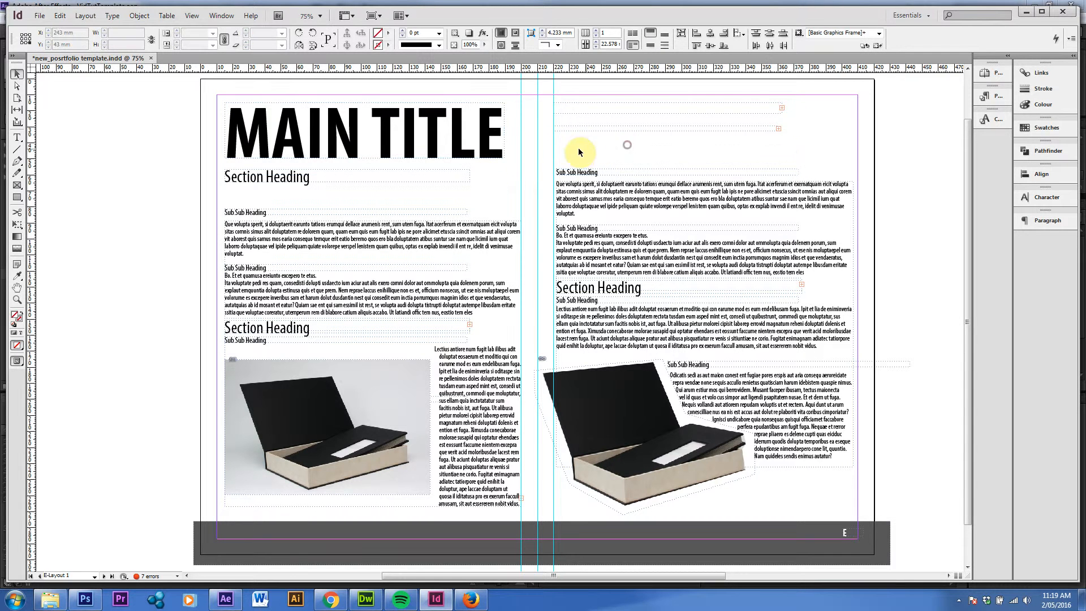
pyautogui.click(515, 165)
pyautogui.click(516, 165)
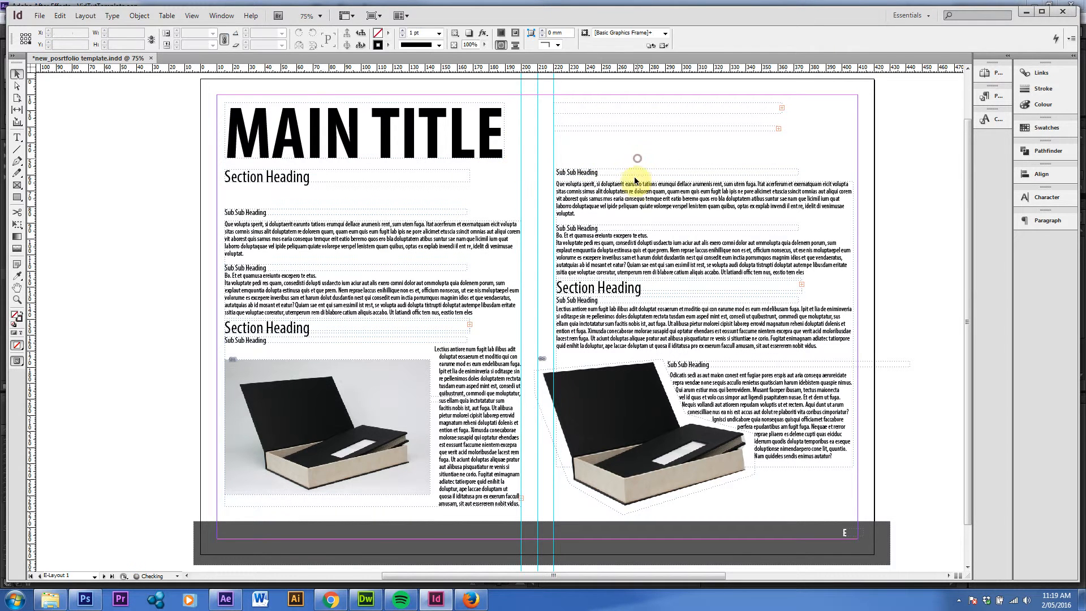
# Move the right-page body text frame and top Sub Sub Heading frame out of alignment, and shift both back together toward their column
pyautogui.moveTo(605, 190); pyautogui.dragTo(644, 188)
pyautogui.moveTo(582, 173); pyautogui.dragTo(613, 153)
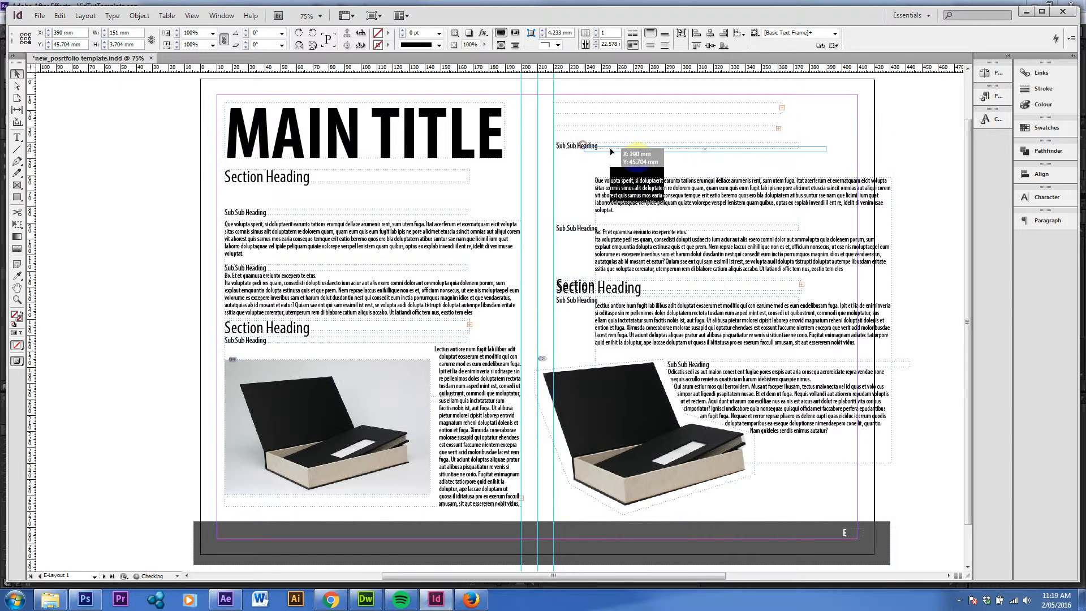
pyautogui.click(618, 187)
pyautogui.moveTo(720, 177); pyautogui.dragTo(694, 184)
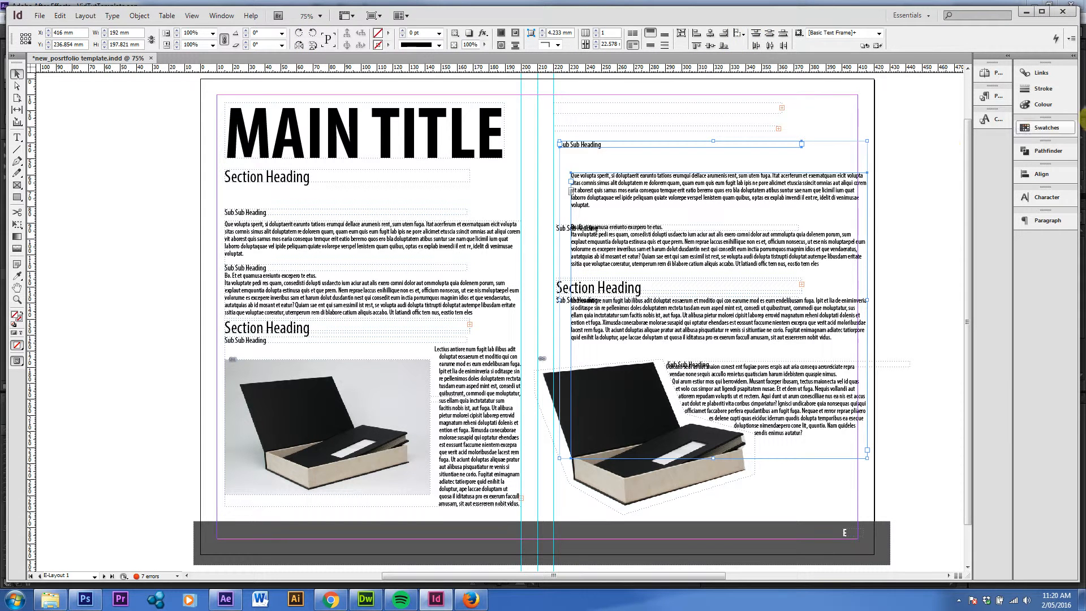
# Show the Align panel and expand the collapsed panel dock
pyautogui.click(216, 17)
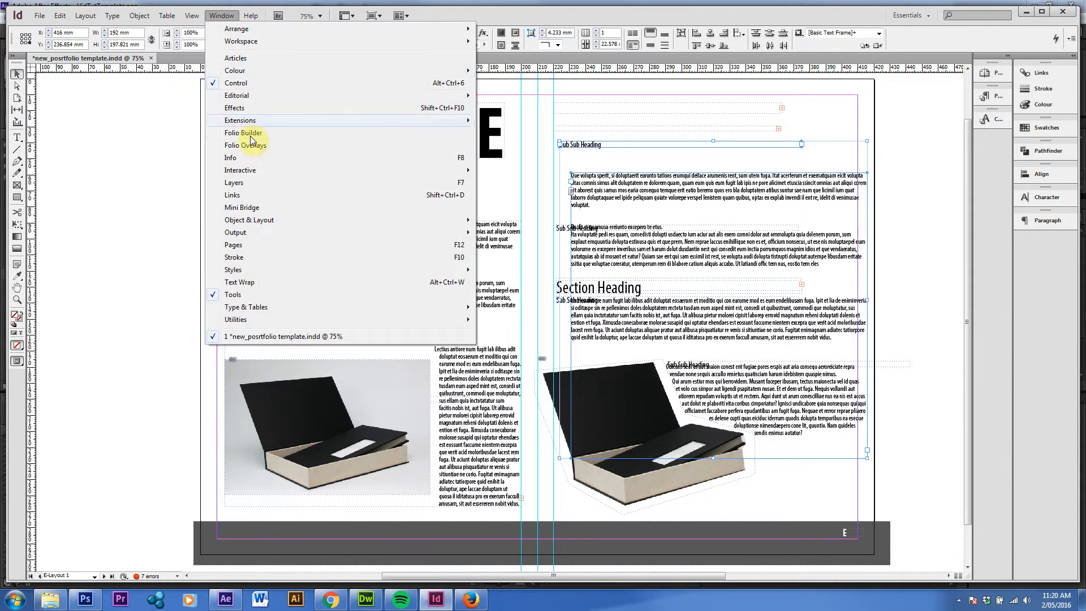
pyautogui.moveTo(287, 277)
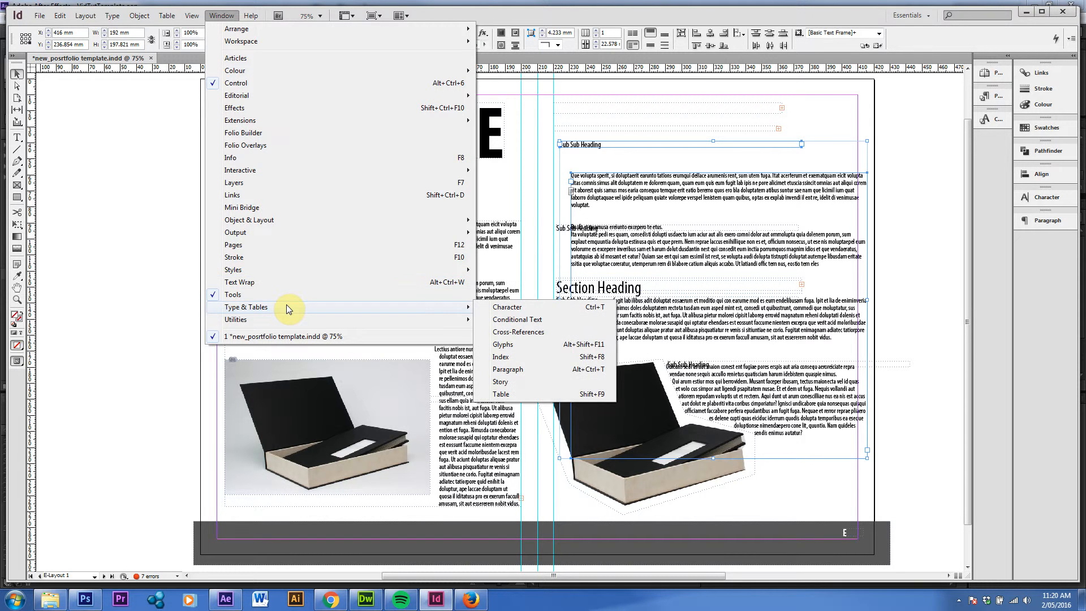
pyautogui.moveTo(281, 220)
pyautogui.click(497, 220)
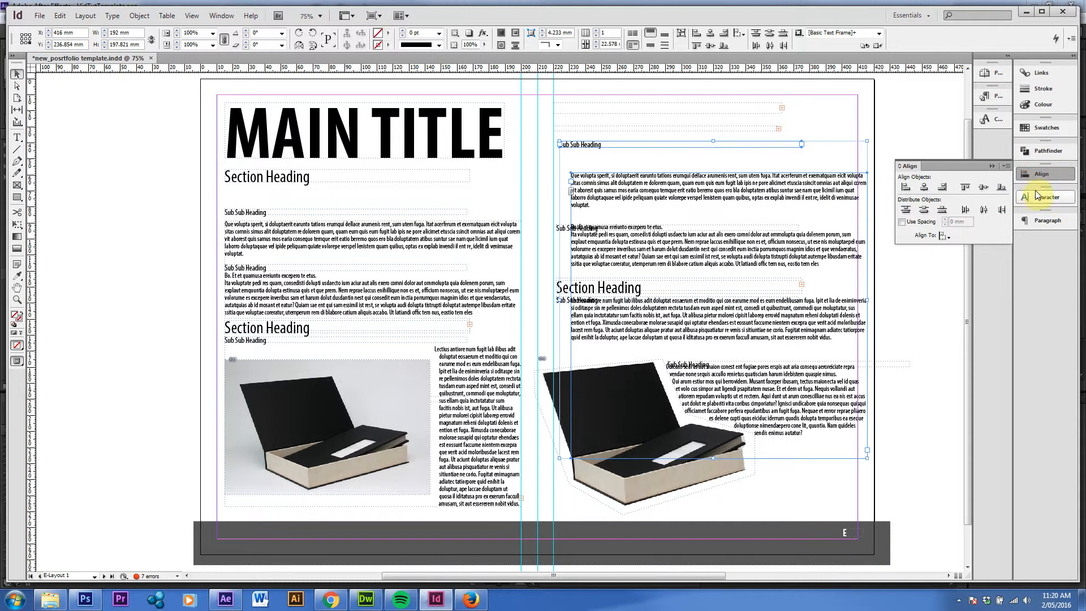
pyautogui.click(1072, 56)
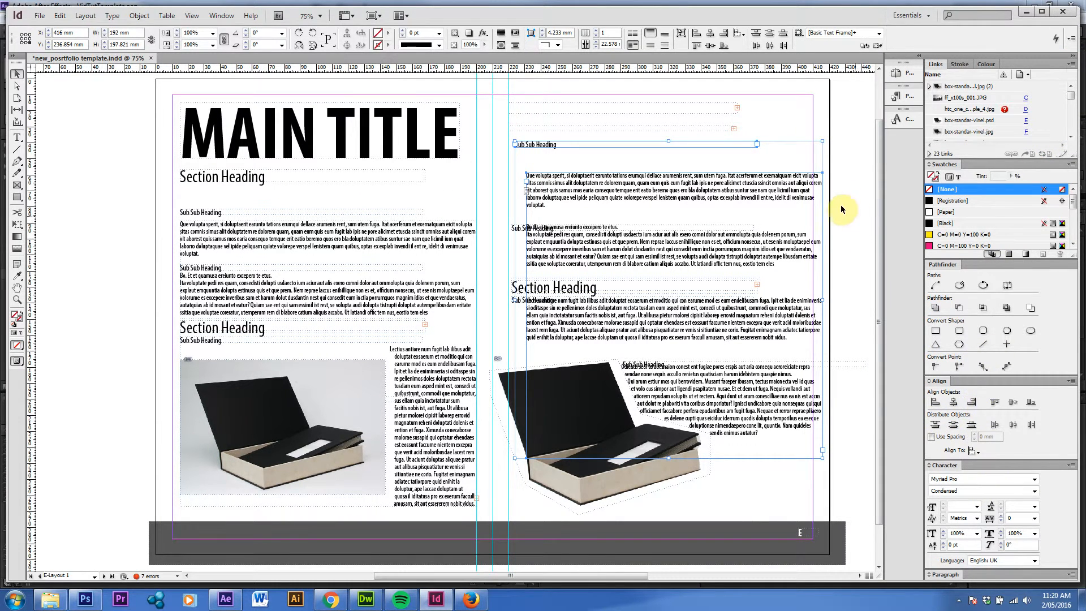
# Select the right page's top Sub Sub Heading and body text frames together, and float the Align panel over the MAIN TITLE
pyautogui.click(545, 143)
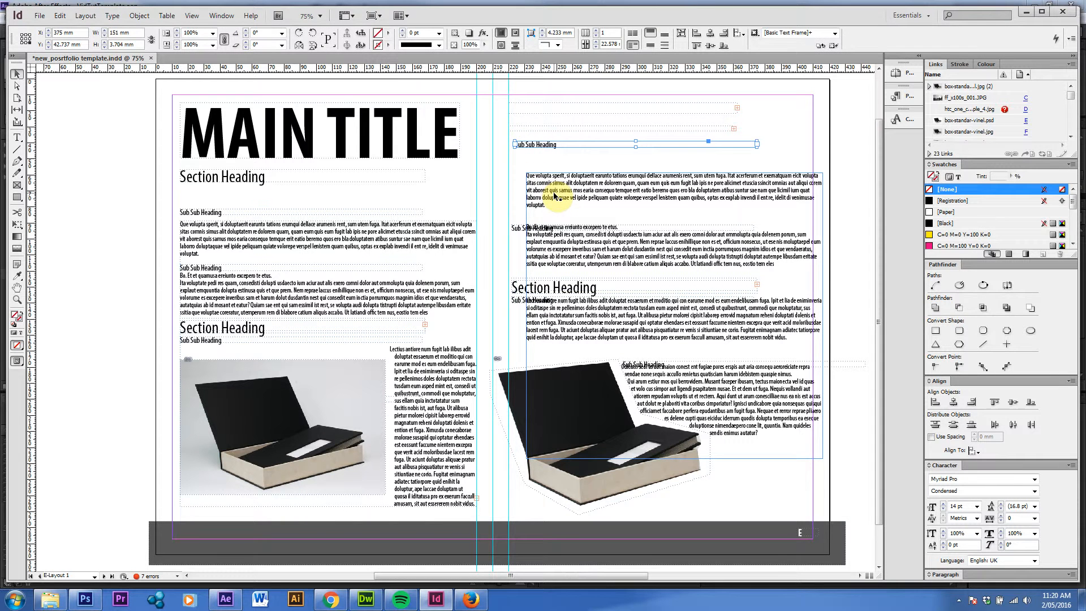
pyautogui.click(801, 152)
pyautogui.click(554, 146)
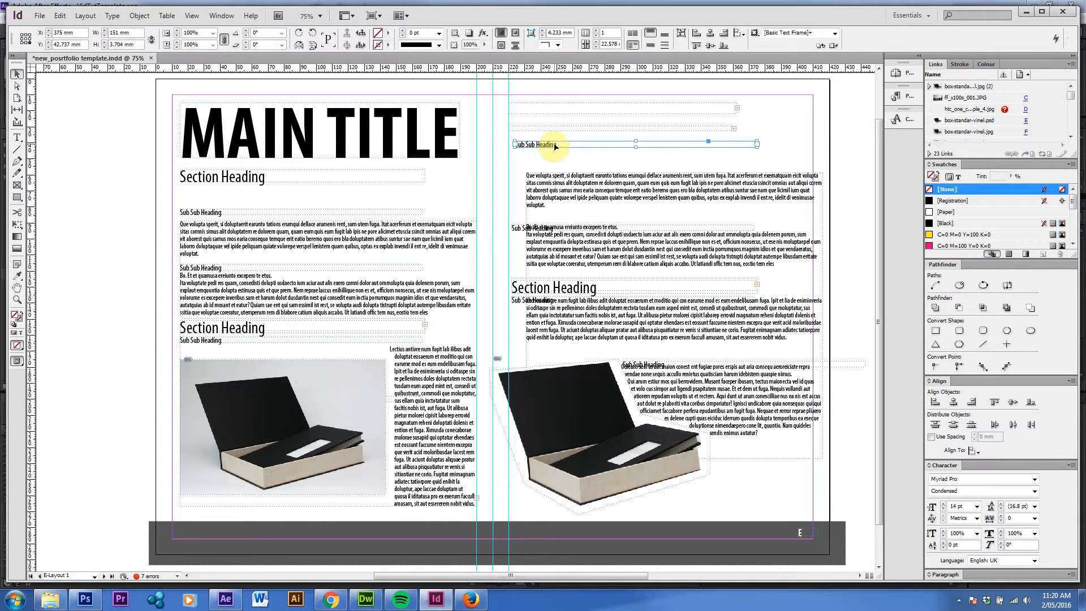
pyautogui.keyDown('shift'); pyautogui.click(551, 187); pyautogui.keyUp('shift')
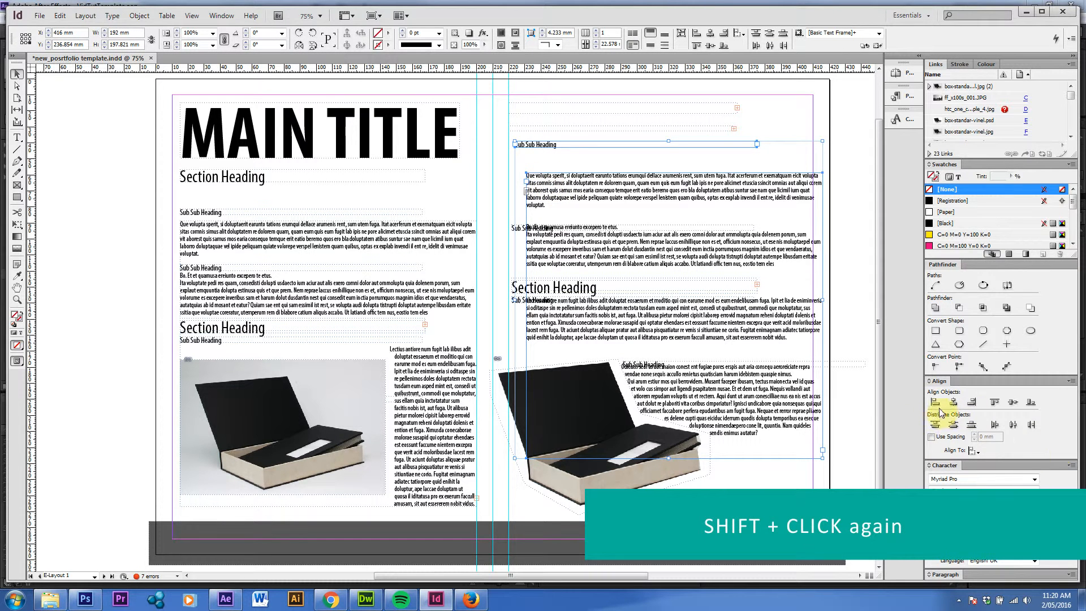
pyautogui.moveTo(938, 381); pyautogui.dragTo(351, 114)
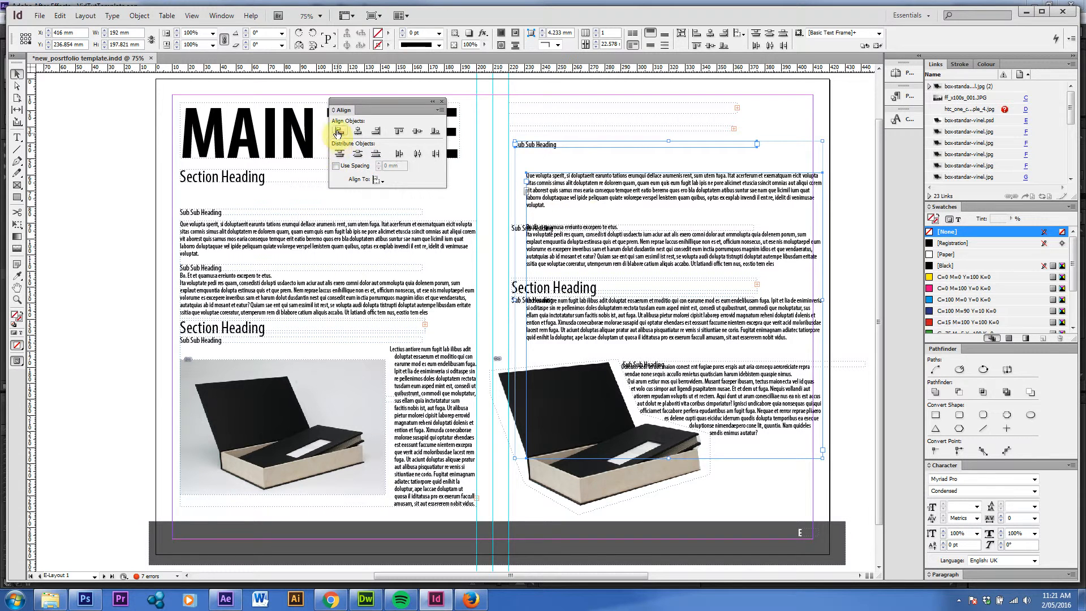
# Align the two selected frames by their left edges, by their horizontal centres, and finally by their right edges
pyautogui.click(337, 131)
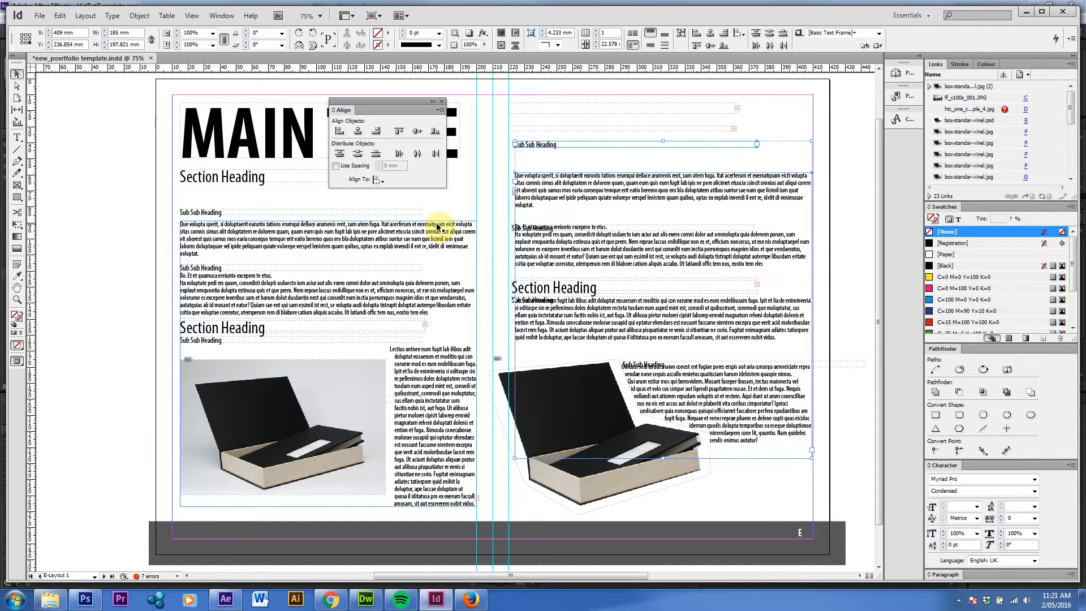
pyautogui.click(358, 131)
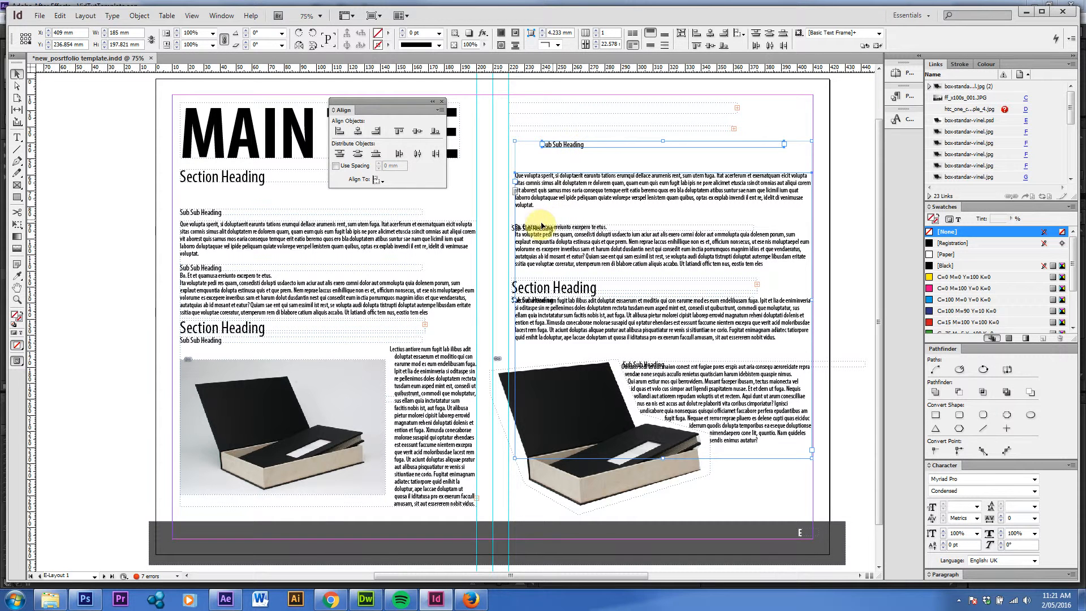
pyautogui.click(376, 131)
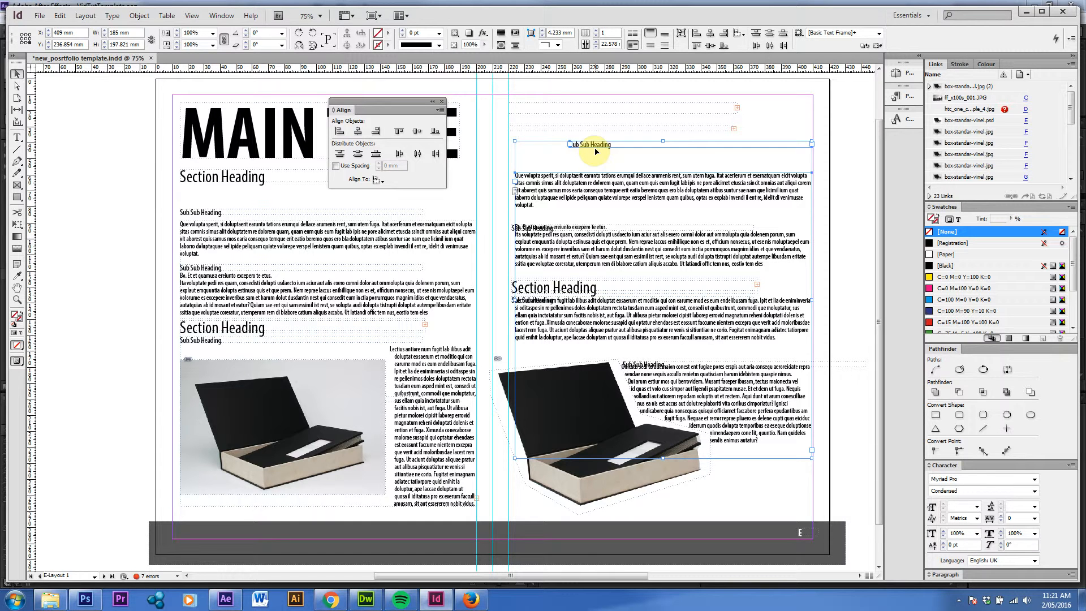
# Set the alignment reference to Align to Page, try centring both frames horizontally on it, and undo the centring
pyautogui.click(378, 180)
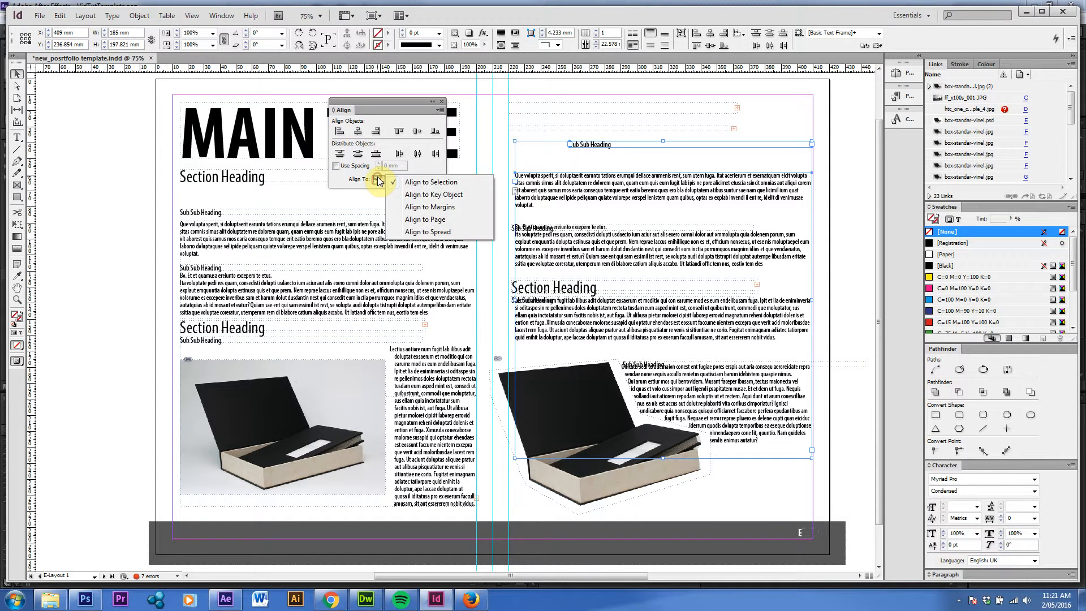
pyautogui.click(435, 219)
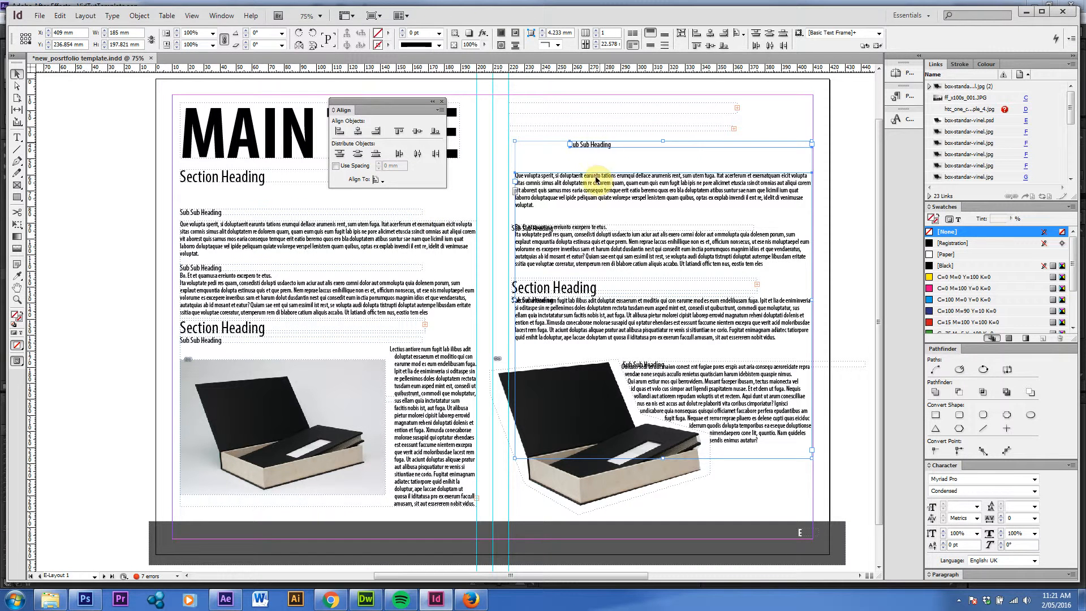
pyautogui.click(357, 130)
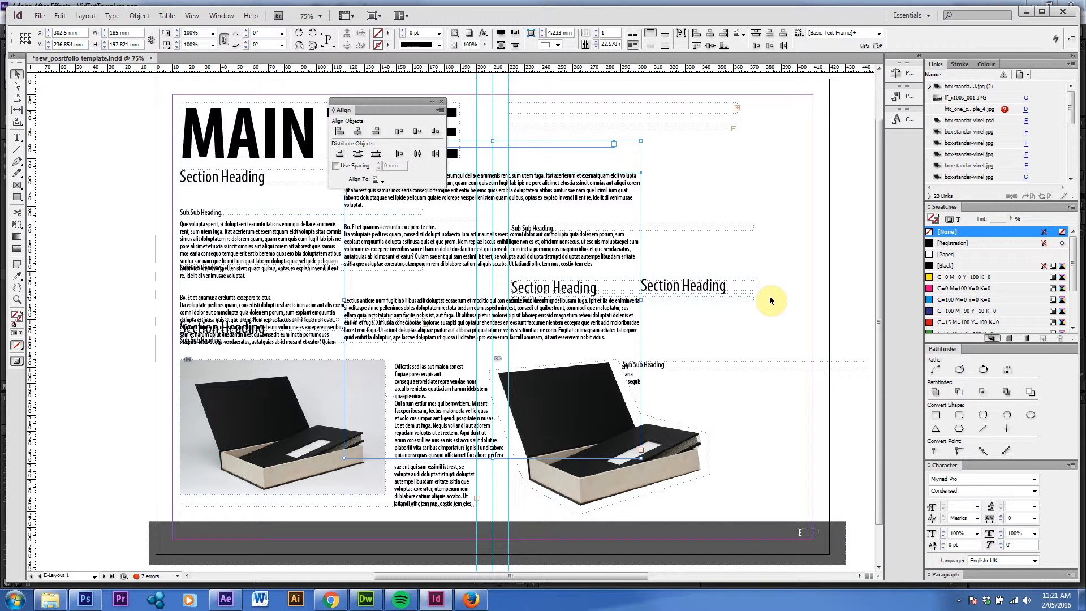
pyautogui.hotkey('ctrl', 'z')
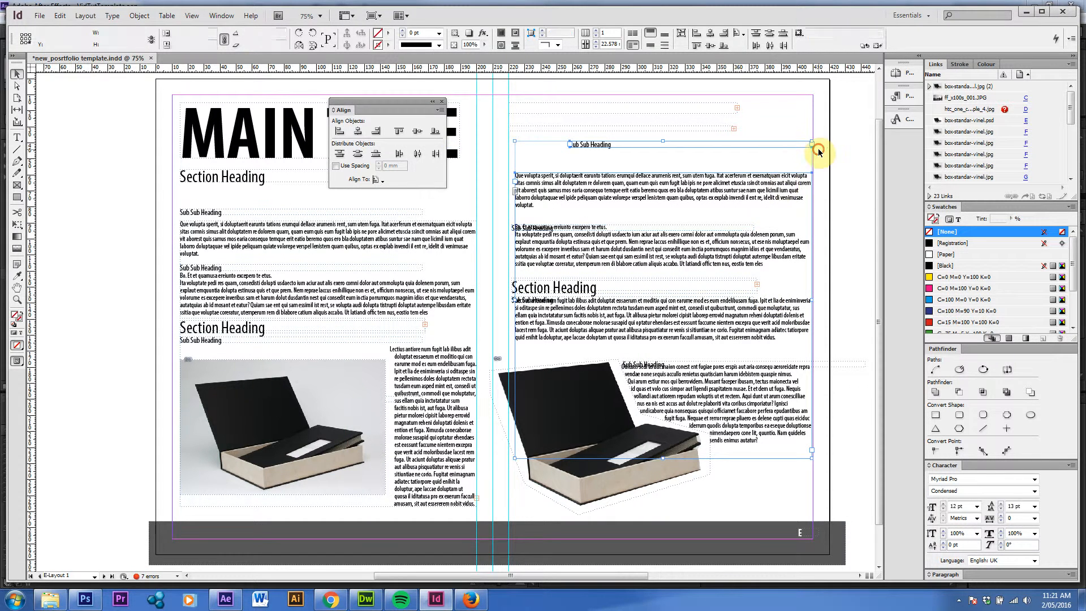
# Try narrowing the top Sub Sub Heading frame by hand, undo it, and fit the frame to its text instead
pyautogui.click(752, 146)
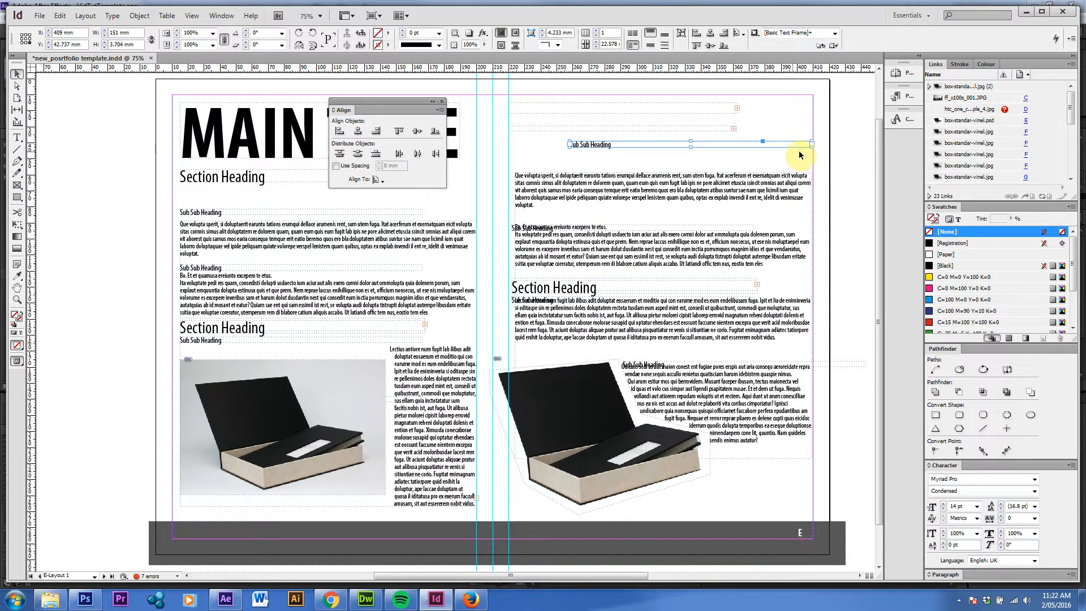
pyautogui.moveTo(812, 148); pyautogui.dragTo(611, 150)
pyautogui.hotkey('ctrl', 'z')
pyautogui.doubleClick(811, 144)
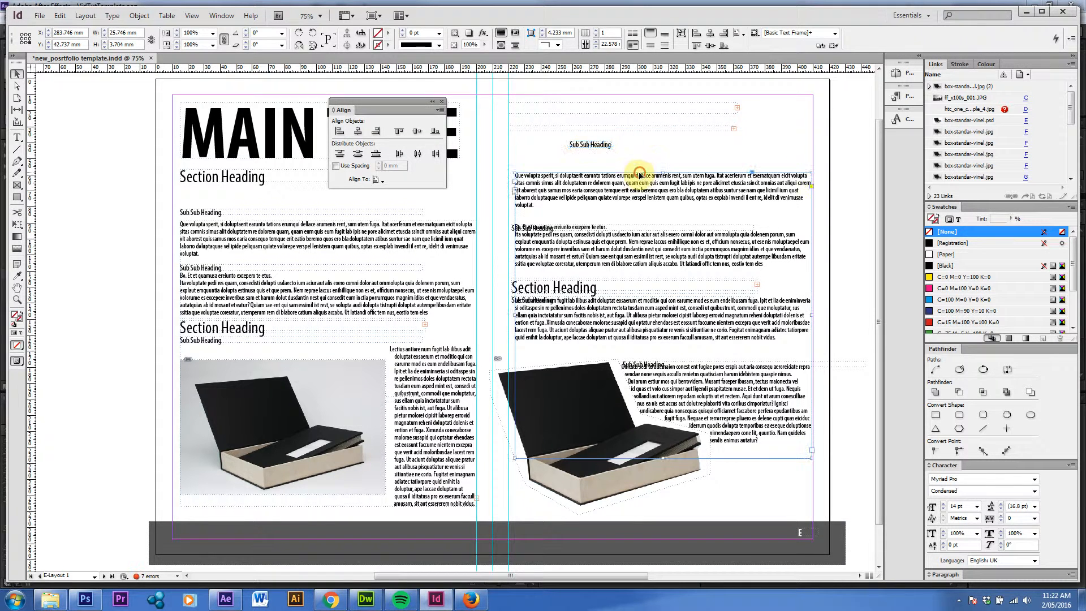